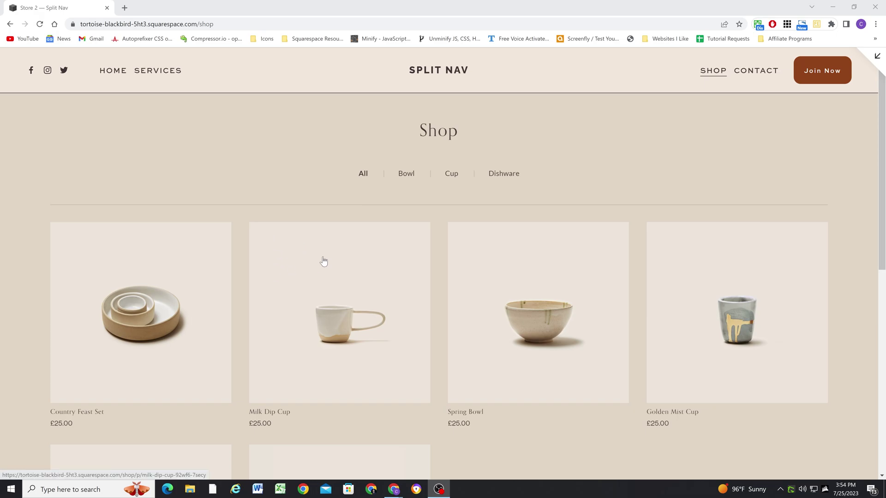
Browse the Bowl and Dishware category pages, then bring up the site's Custom CSS editor
left_click(408, 178)
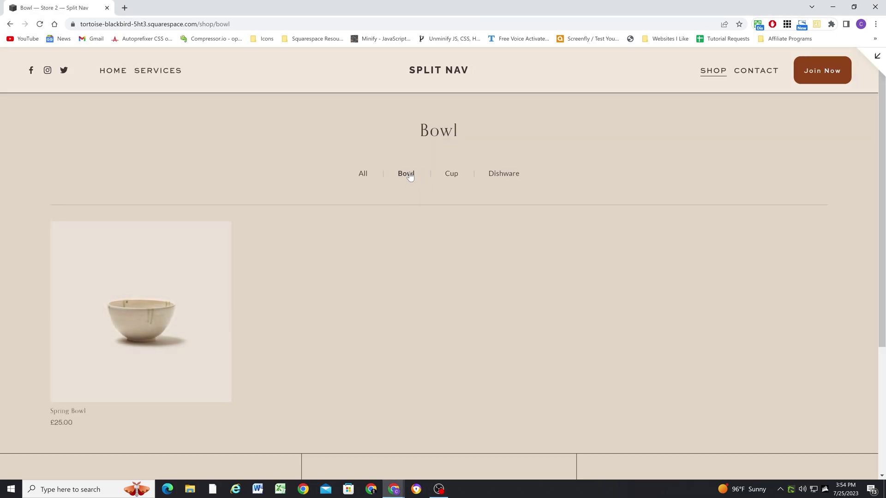
left_click(494, 176)
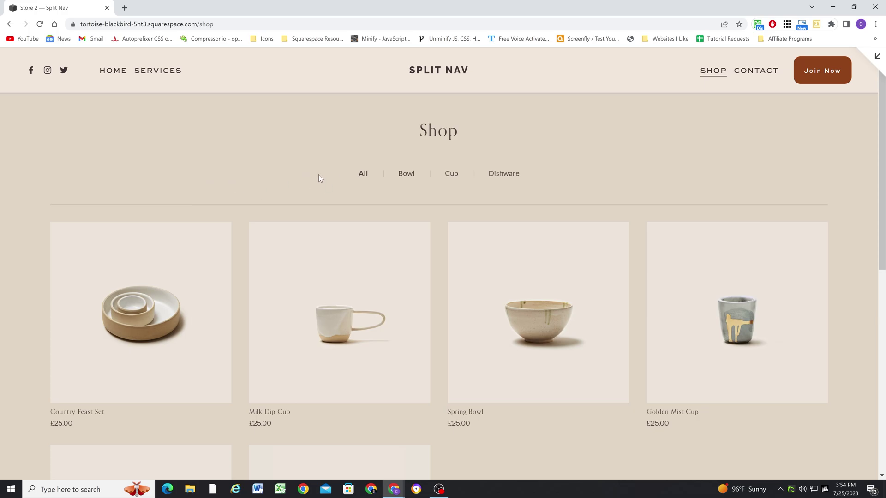
left_click(402, 176)
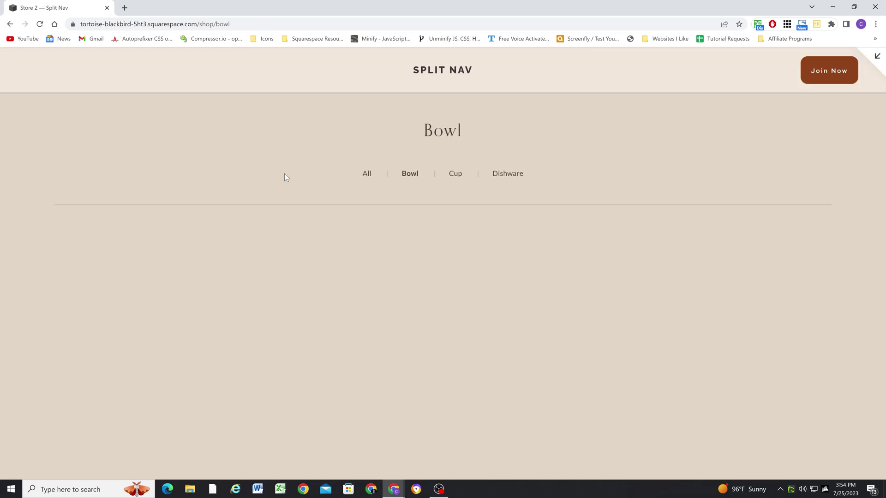
left_click(363, 174)
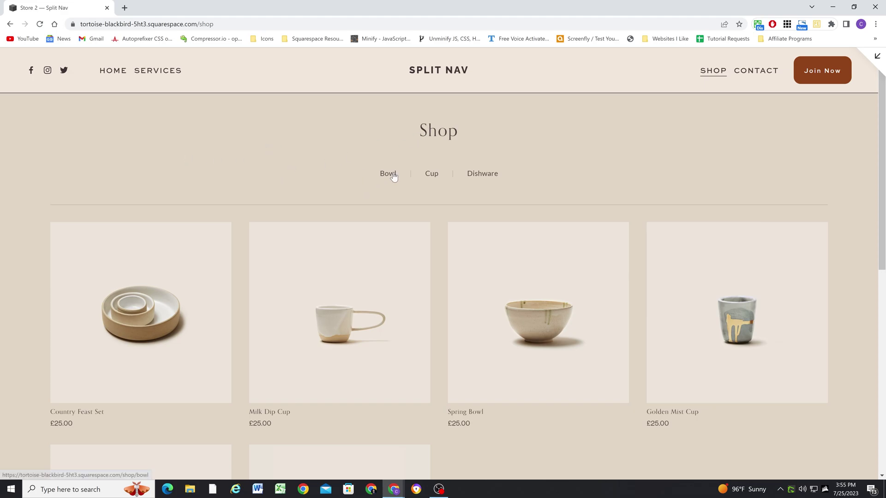
left_click(389, 175)
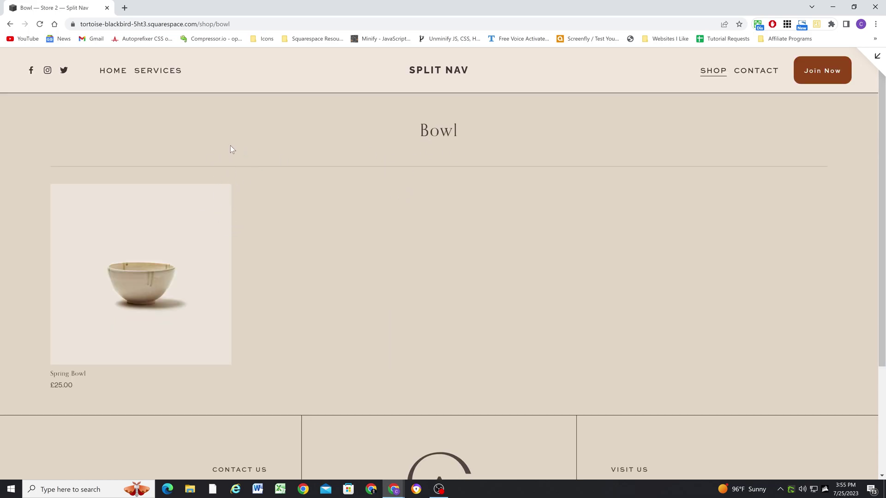
left_click(714, 71)
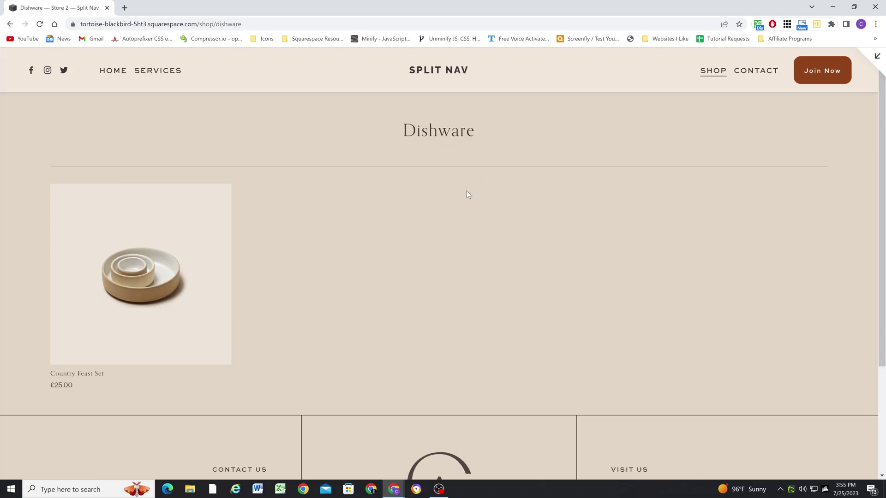
left_click(877, 56)
Enable Breadcrumbs in the products section's Format settings, then save and exit editing
left_click(198, 67)
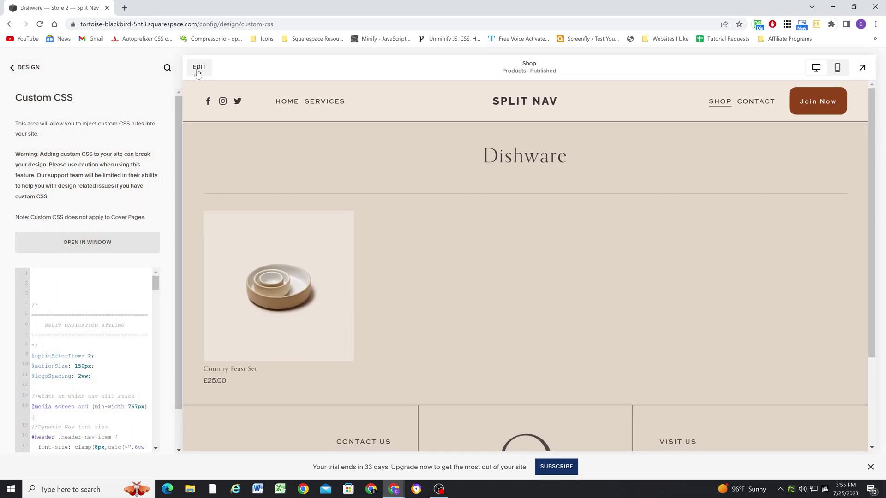
mouse_move(737, 224)
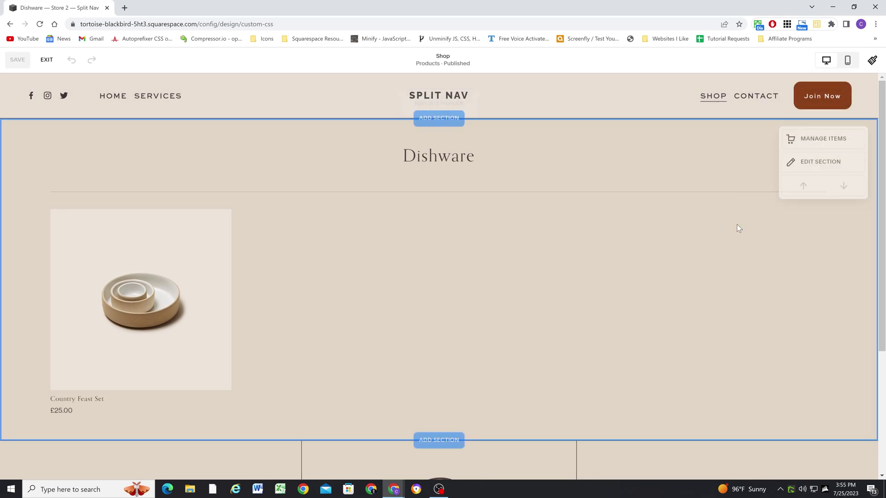
left_click(806, 165)
scroll(800, 305, "down", 5)
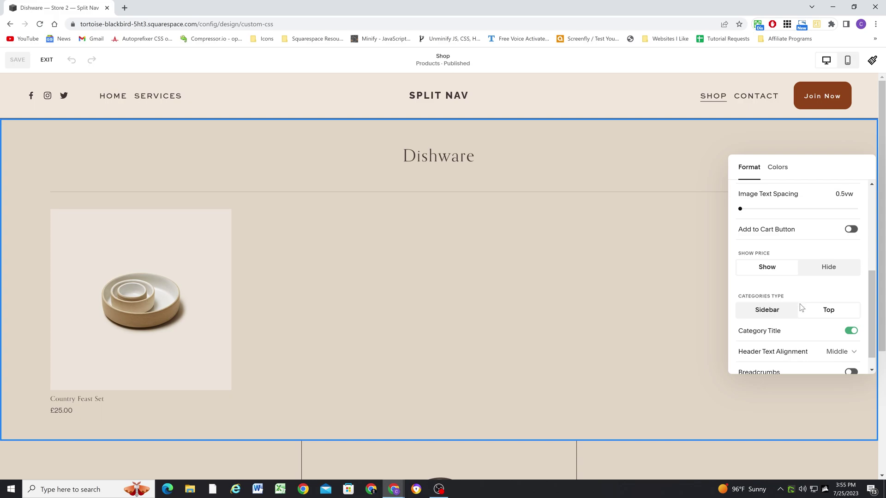
scroll(800, 316, "down", 1)
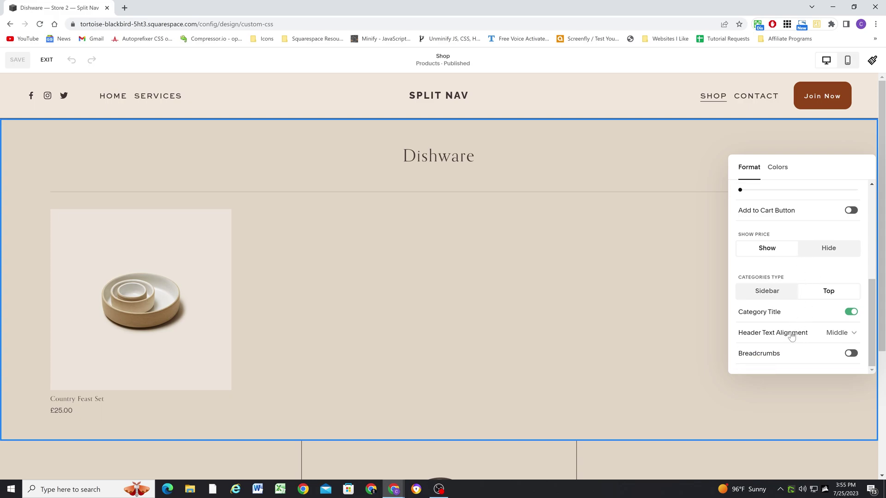
left_click(775, 354)
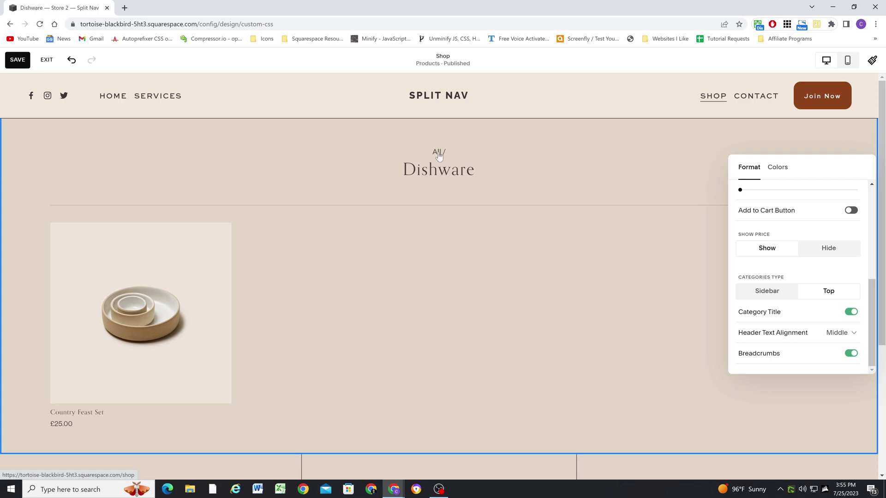
left_click(17, 60)
left_click(44, 60)
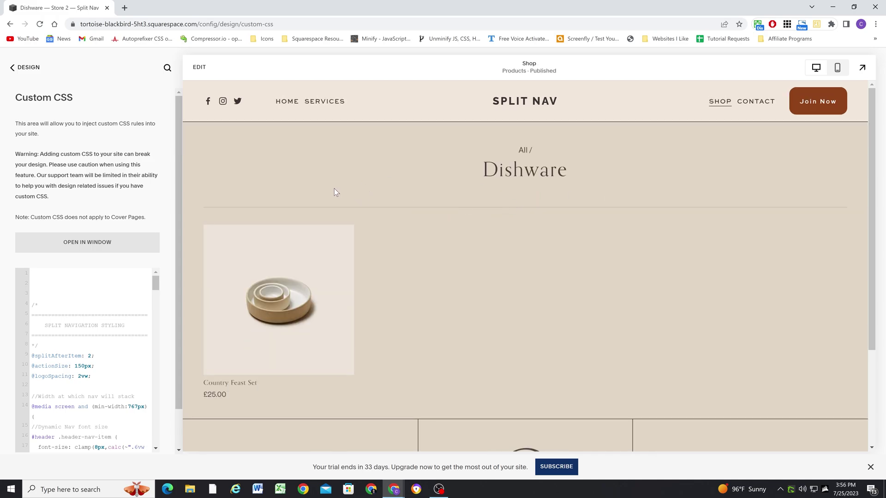
Follow the All / breadcrumb to Shop, open Dishware, then return to Shop via All /
left_click(525, 152)
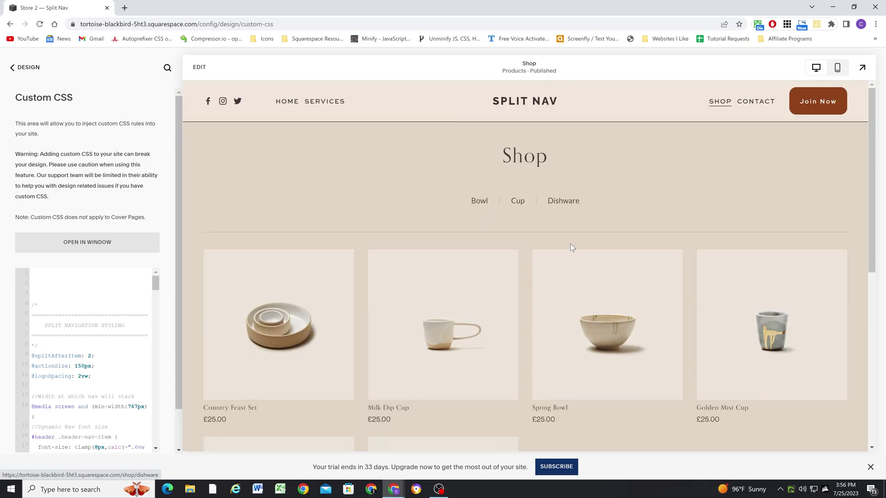
left_click(556, 201)
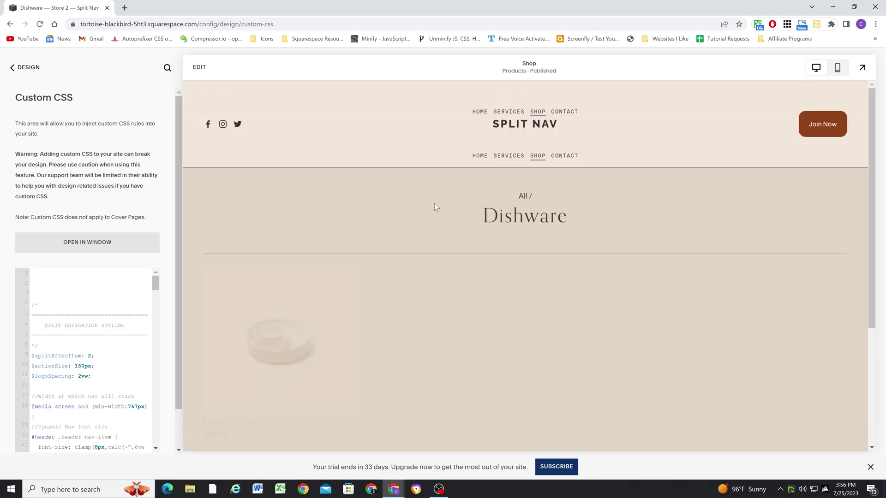
scroll(467, 166, "down", 1)
scroll(463, 177, "up", 1)
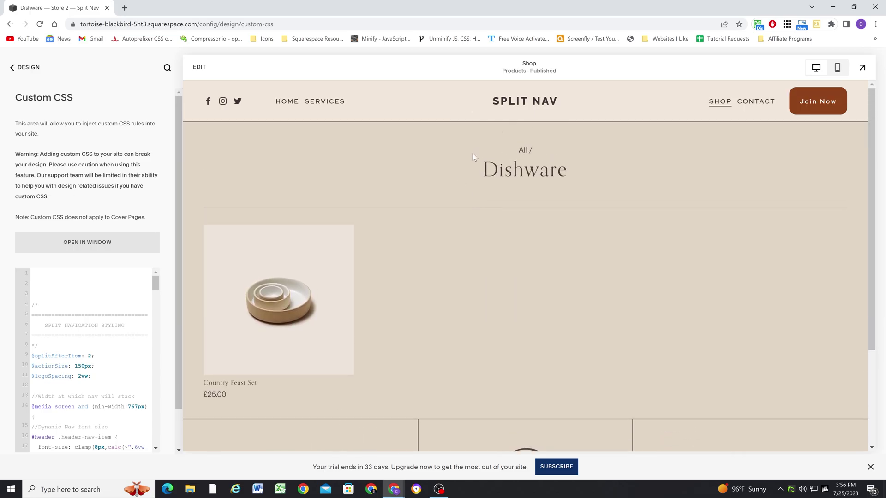
left_click(523, 150)
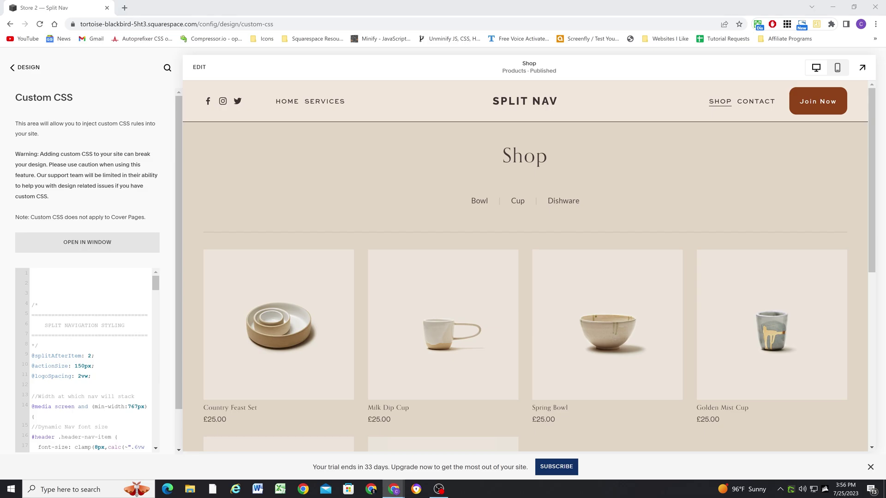
Paste the category navigation CSS at the top of the Custom CSS and return to the main menu
left_click(38, 273)
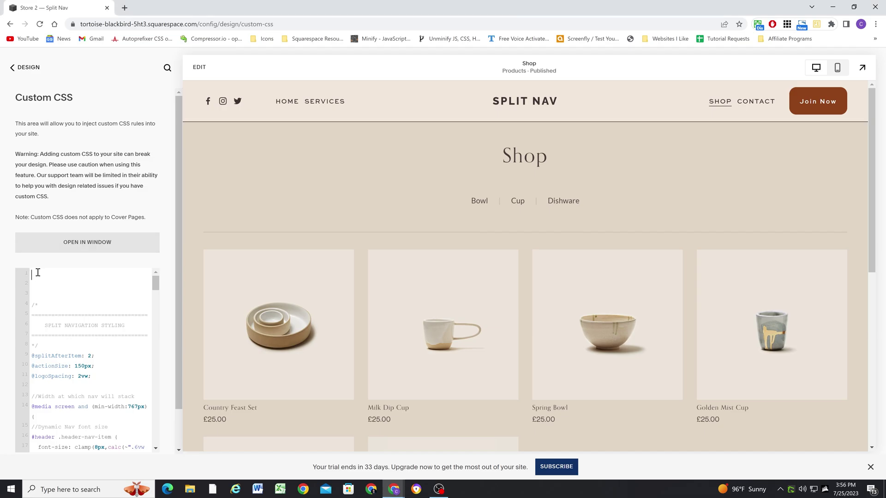
key("ctrl+v")
left_click(22, 67)
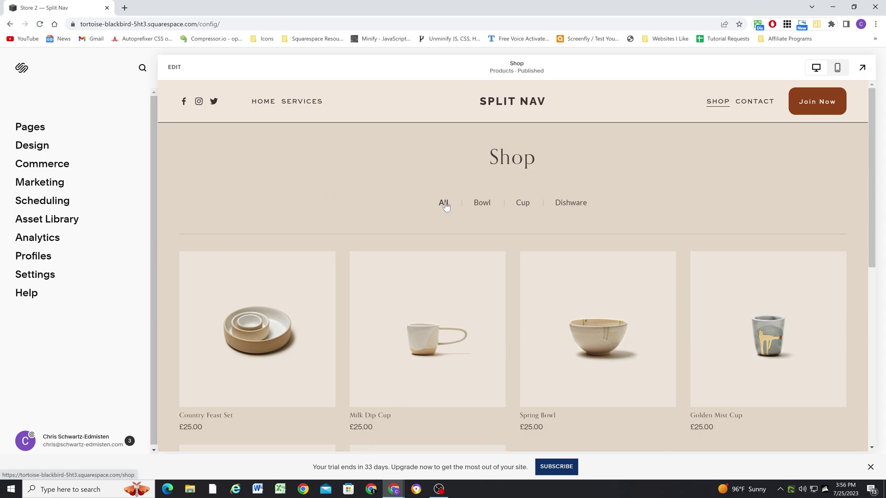
Toggle the All category's filter visibility in the Shop page's store settings and save
left_click(46, 128)
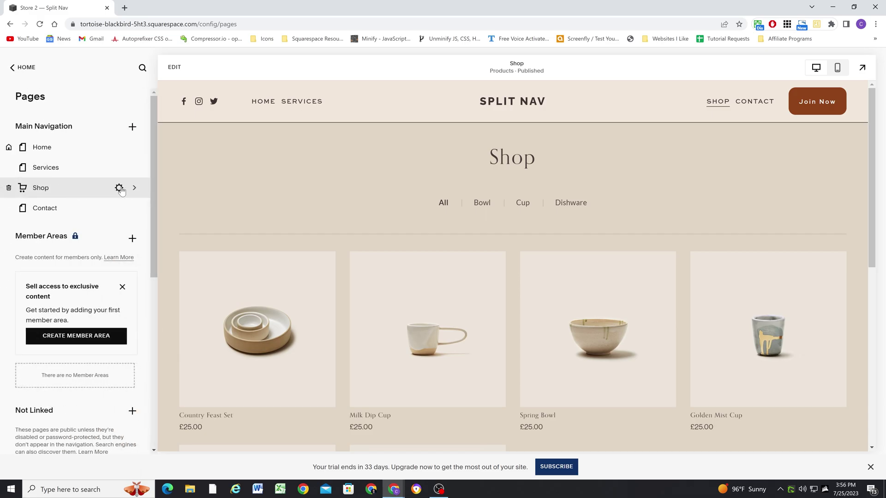
left_click(119, 187)
scroll(411, 261, "down", 4)
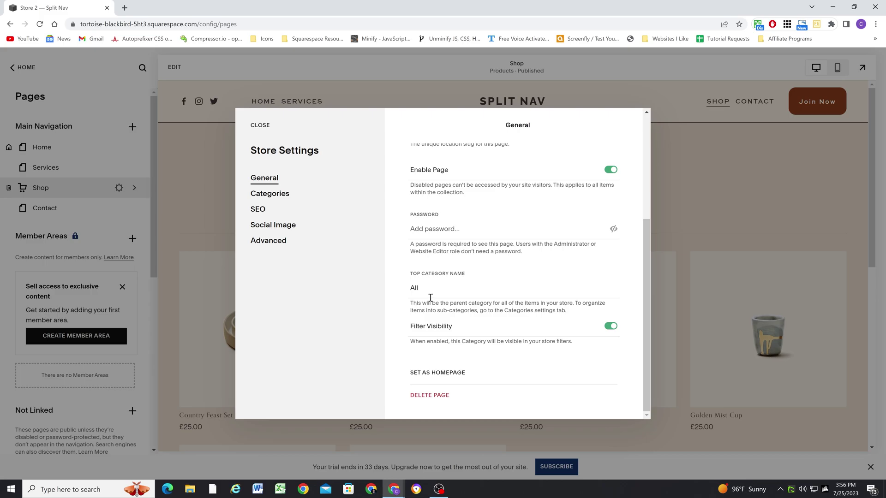
left_click(523, 330)
left_click(258, 125)
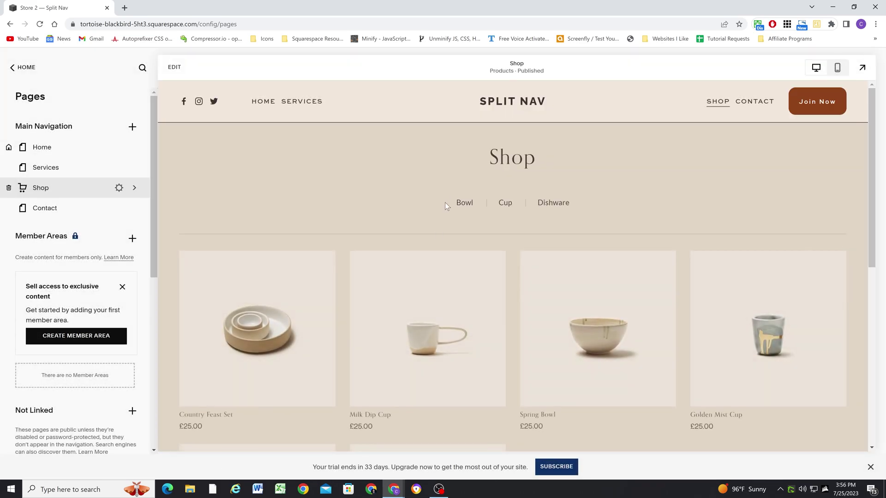
Clear and edit the Top Category Name field in the Shop store settings, then save
left_click(119, 188)
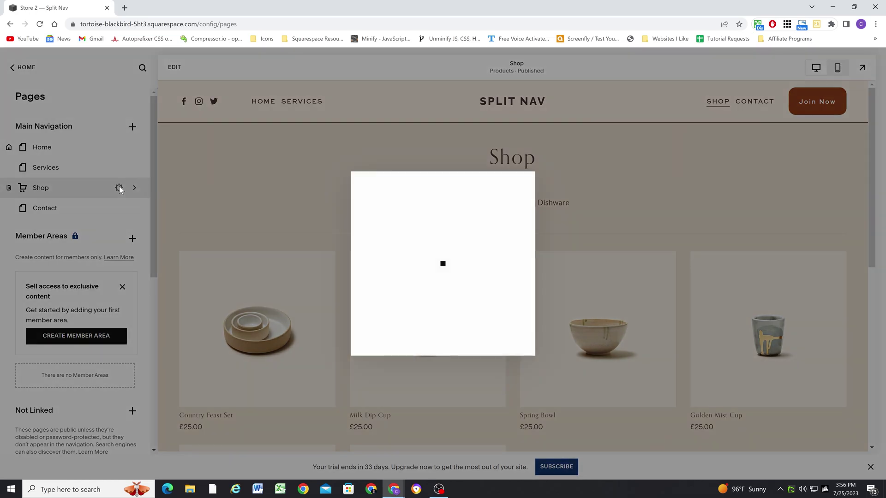
scroll(451, 232, "down", 3)
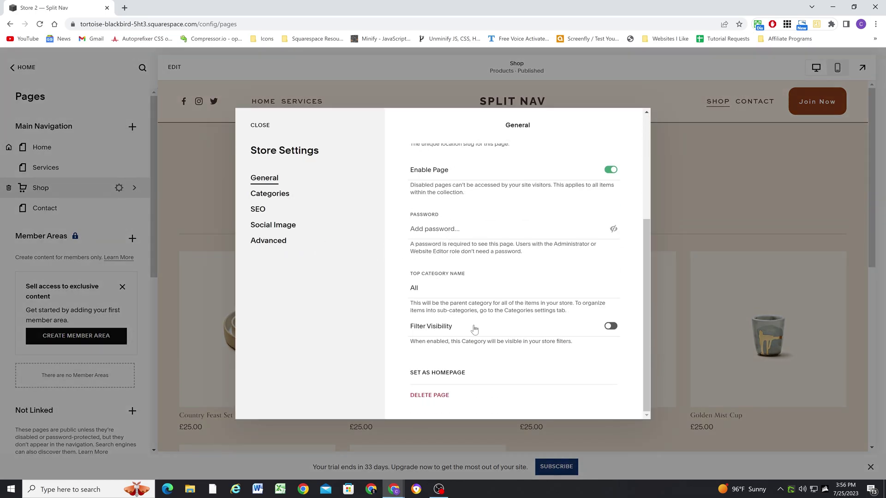
left_click(439, 288)
key("ctrl+a")
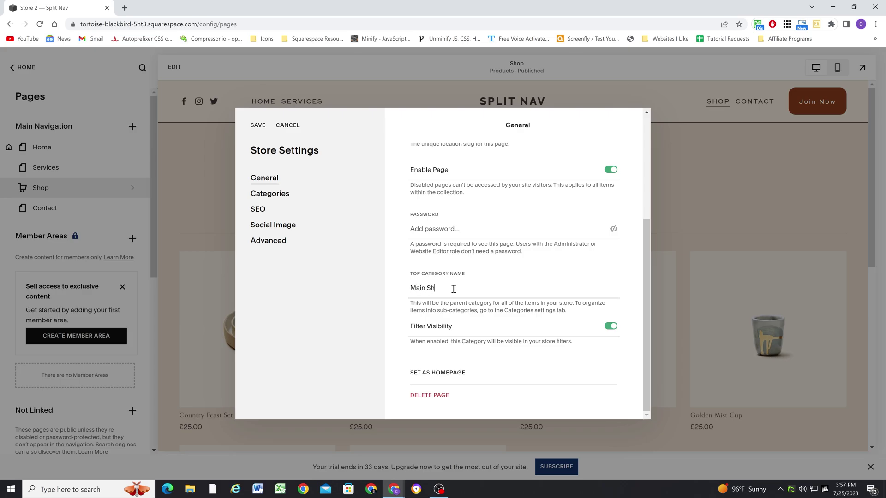
key("BackSpace")
key("BackSpace")
key("BackSpace")
key("BackSpace")
key("BackSpace")
key("BackSpace")
key("BackSpace")
left_click(257, 126)
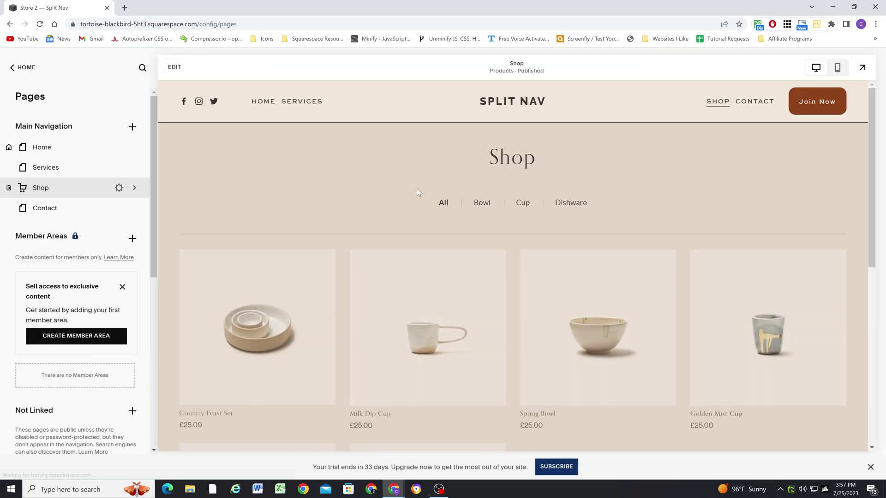
On the Bowl category page, switch off Breadcrumbs in the product section and save
left_click(480, 203)
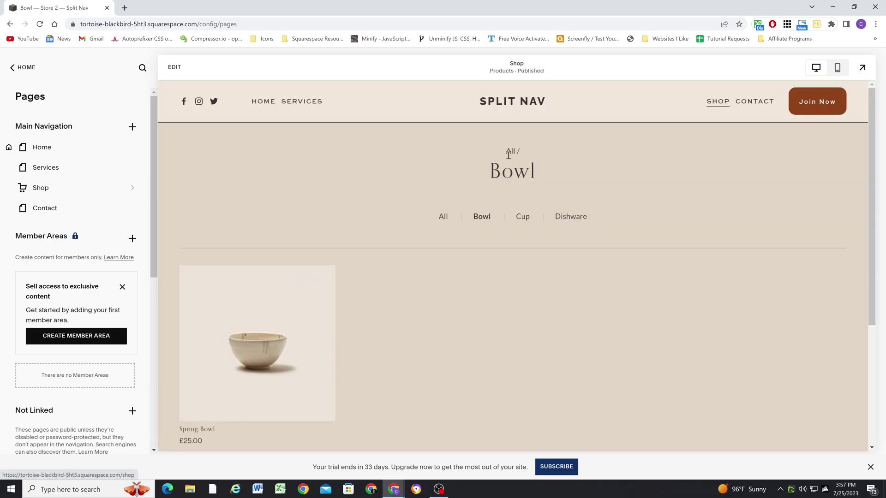
left_click(174, 67)
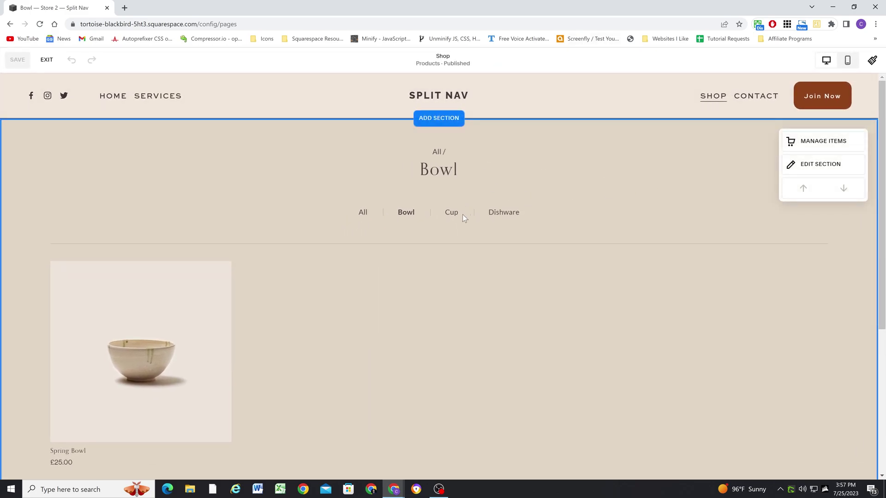
left_click(802, 164)
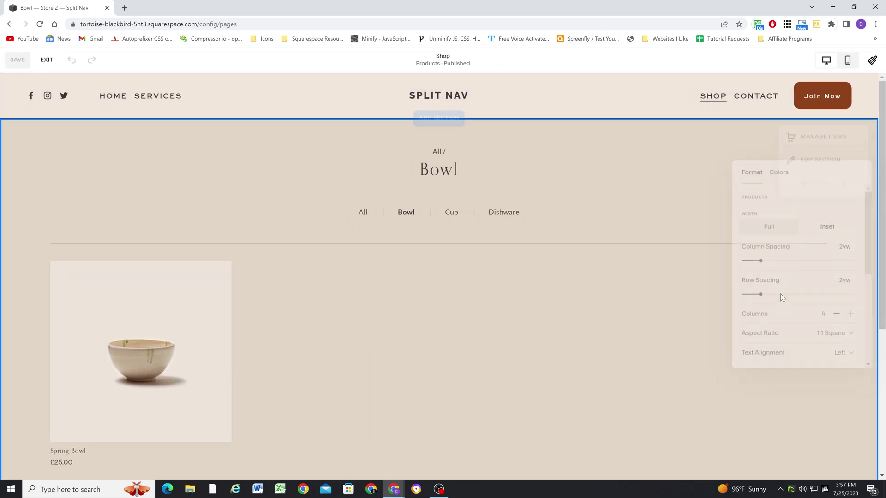
scroll(811, 328, "down", 8)
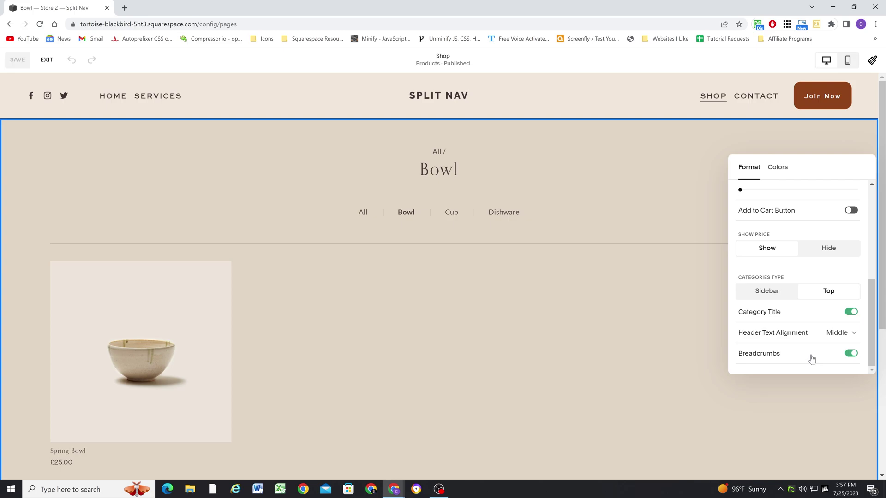
left_click(811, 360)
left_click(286, 174)
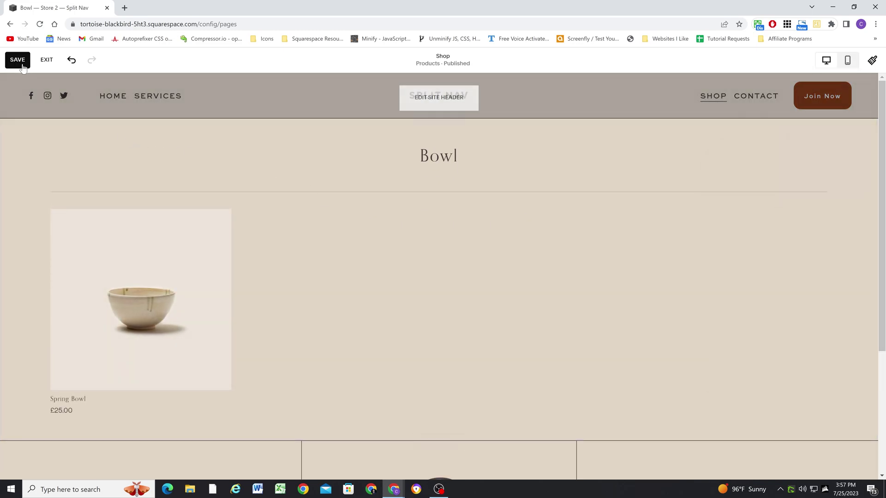
left_click(18, 59)
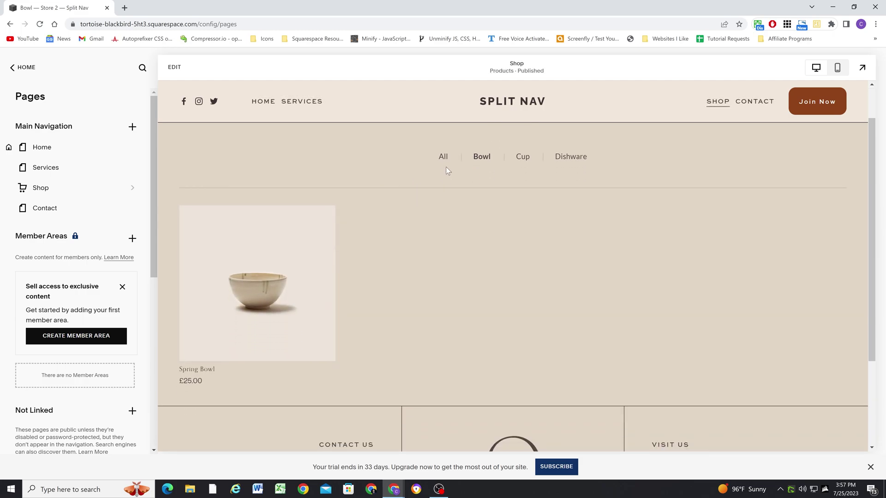
Open the main Shop page and then the Cup category page
left_click(444, 159)
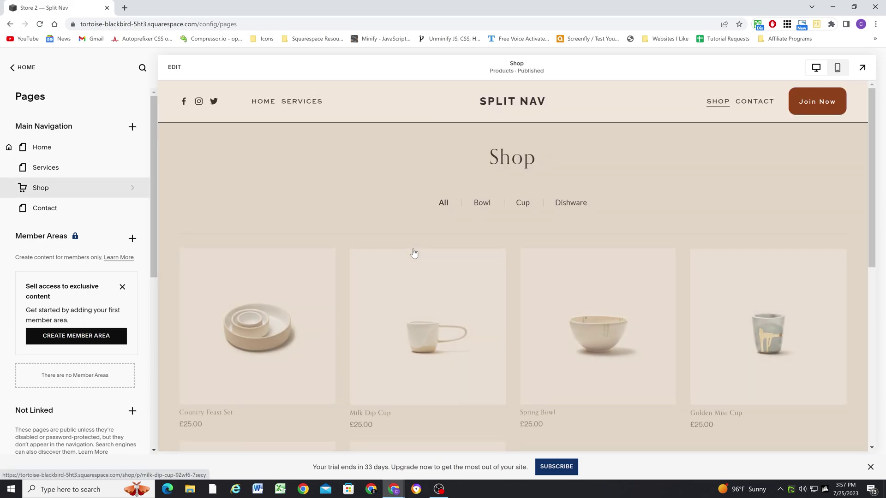
left_click(522, 203)
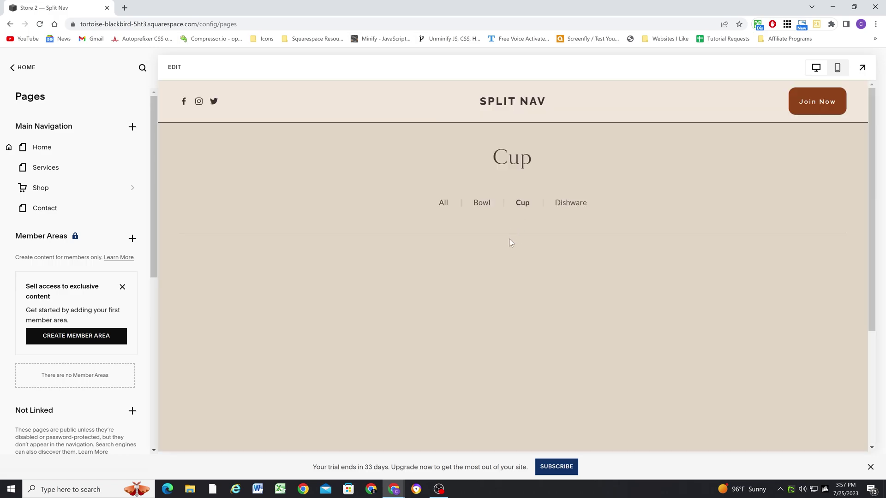
scroll(379, 231, "down", 2)
scroll(377, 241, "up", 2)
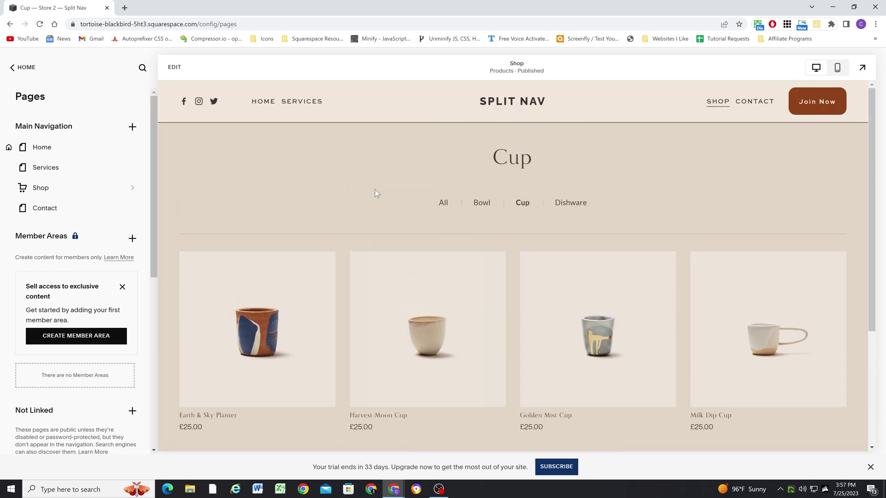
In mobile view, check the All and Dishware category pages, then return to desktop view
left_click(836, 68)
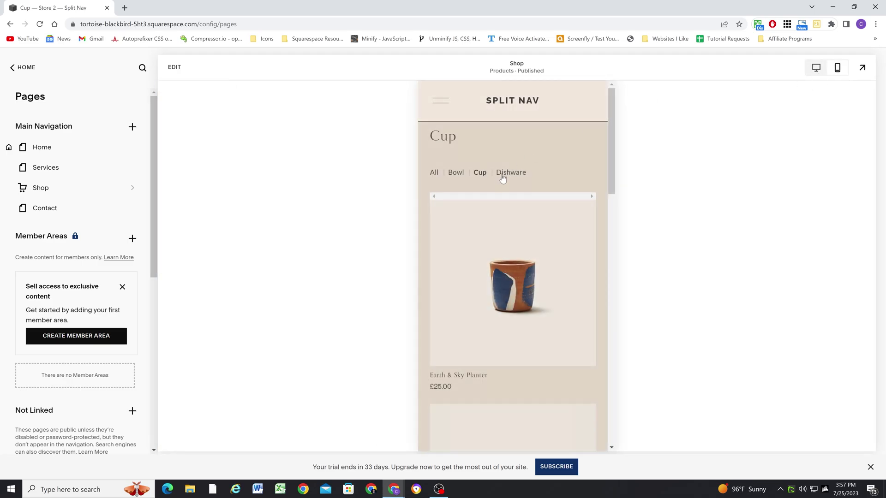
left_click(434, 173)
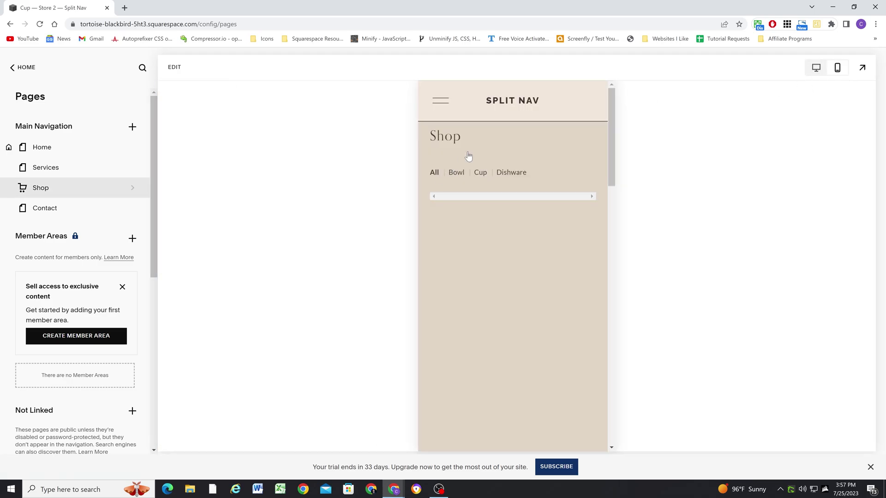
left_click(504, 174)
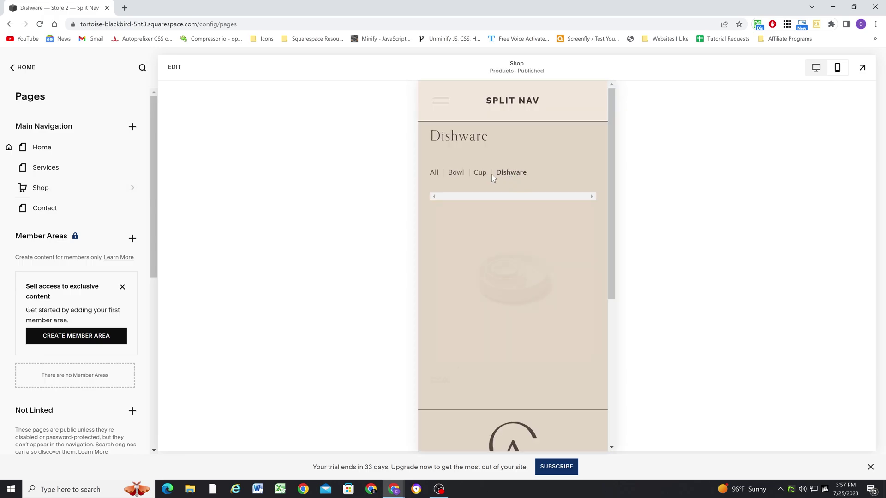
left_click(816, 67)
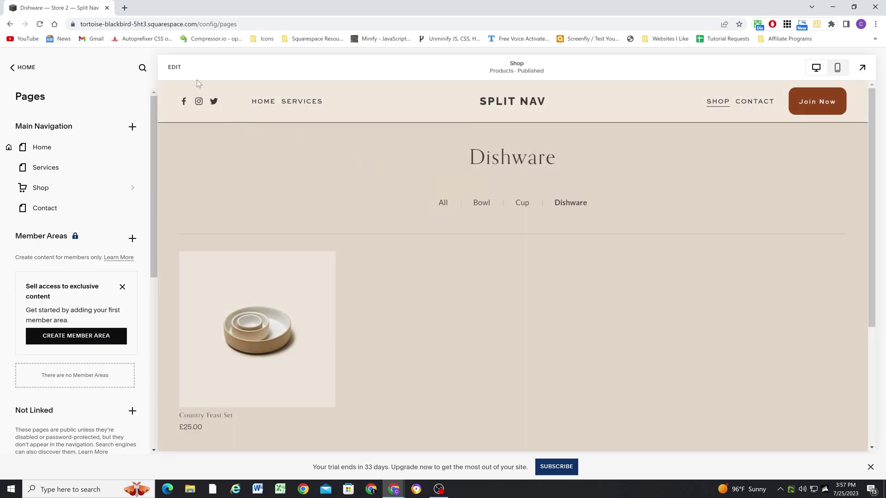
left_click(174, 67)
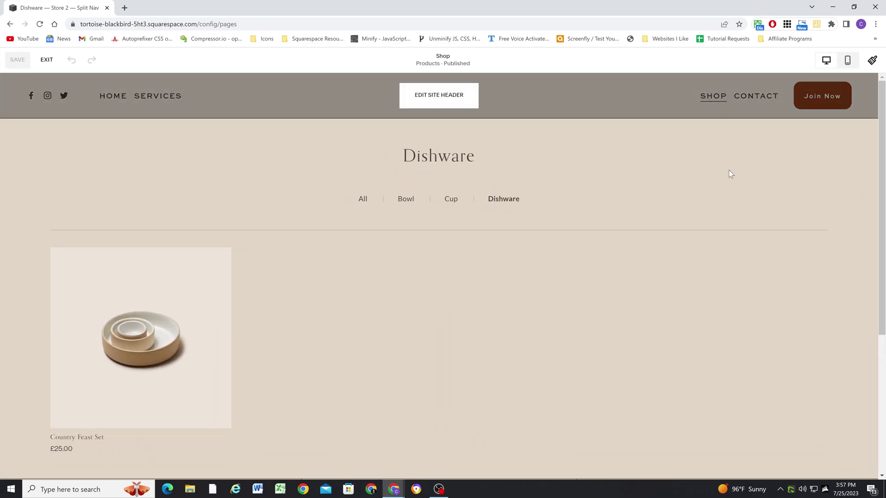
left_click(803, 165)
scroll(811, 300, "down", 2)
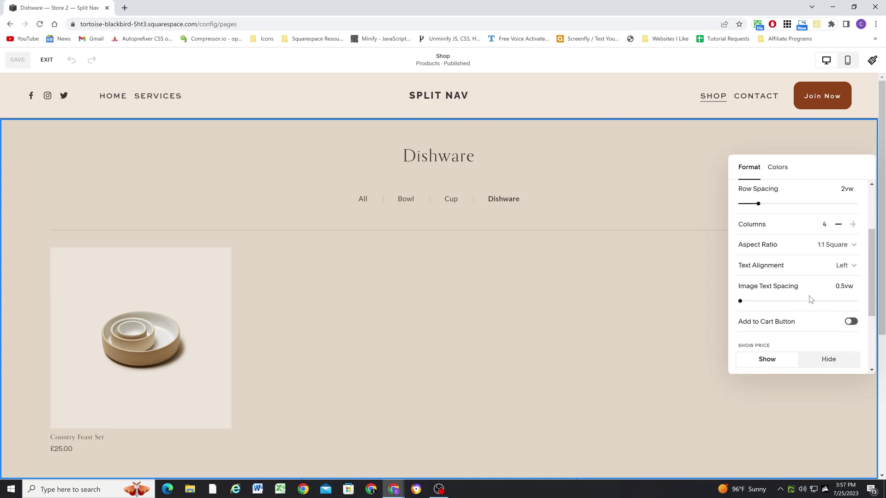
scroll(811, 300, "down", 3)
scroll(783, 304, "up", 1)
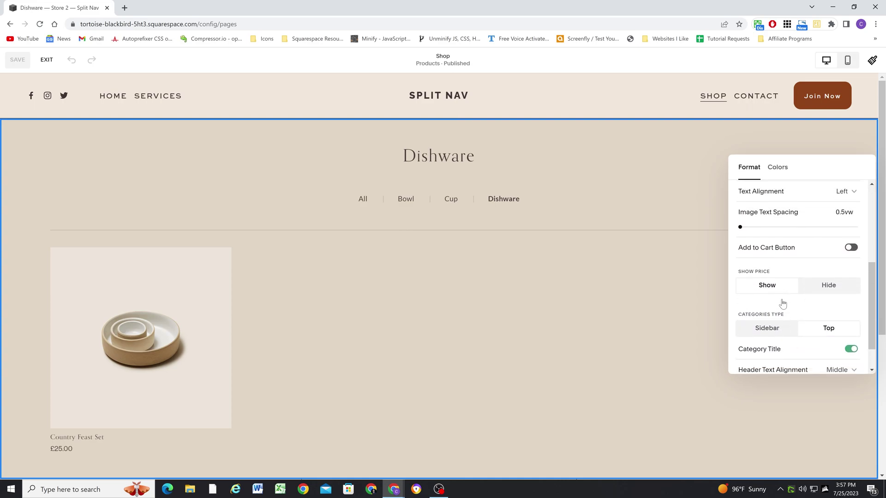
scroll(783, 304, "down", 1)
left_click(785, 332)
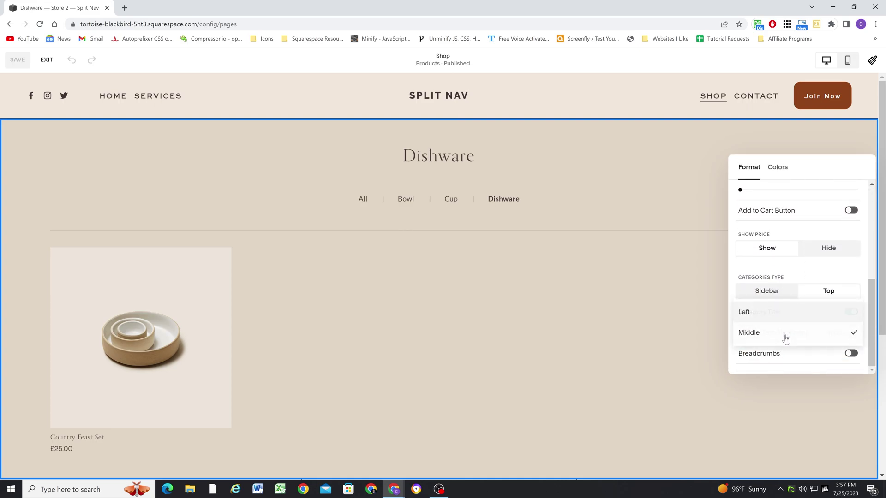
left_click(772, 311)
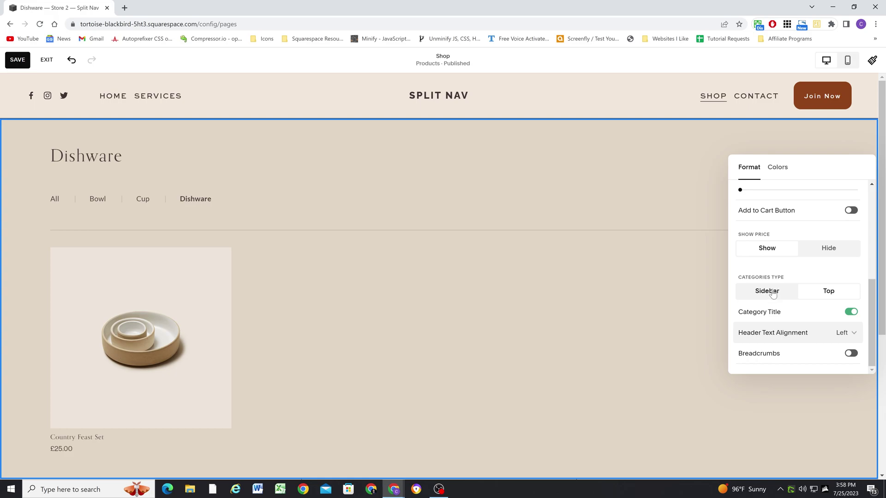
left_click(773, 293)
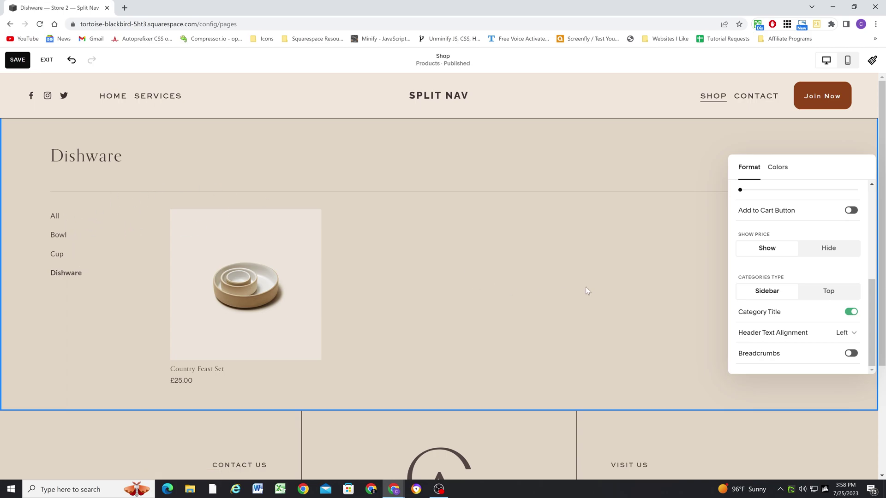
left_click(827, 296)
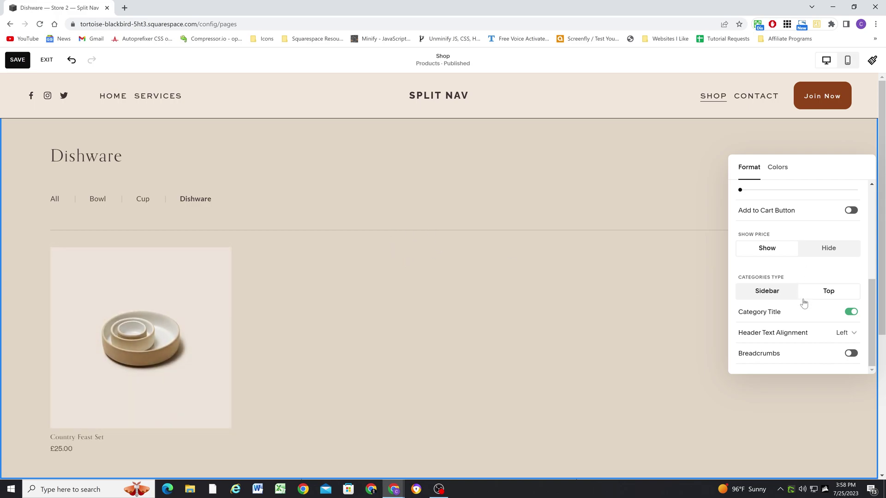
left_click(805, 336)
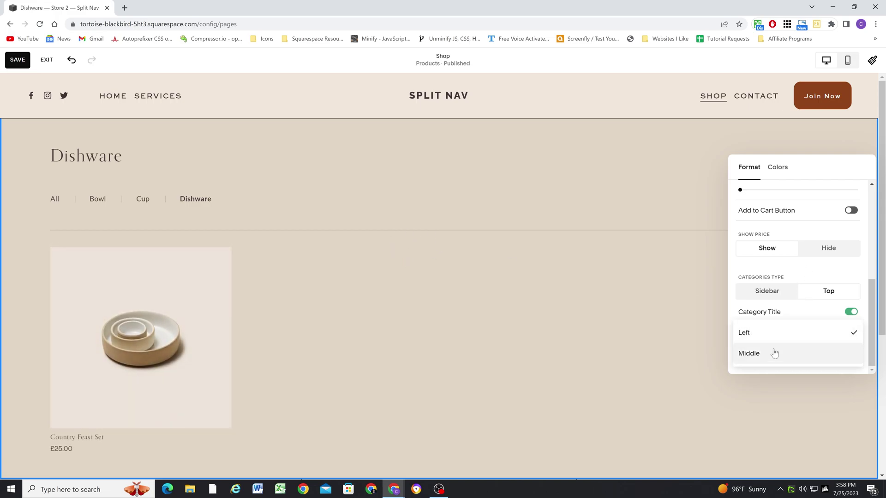
left_click(775, 353)
key("ctrl+s")
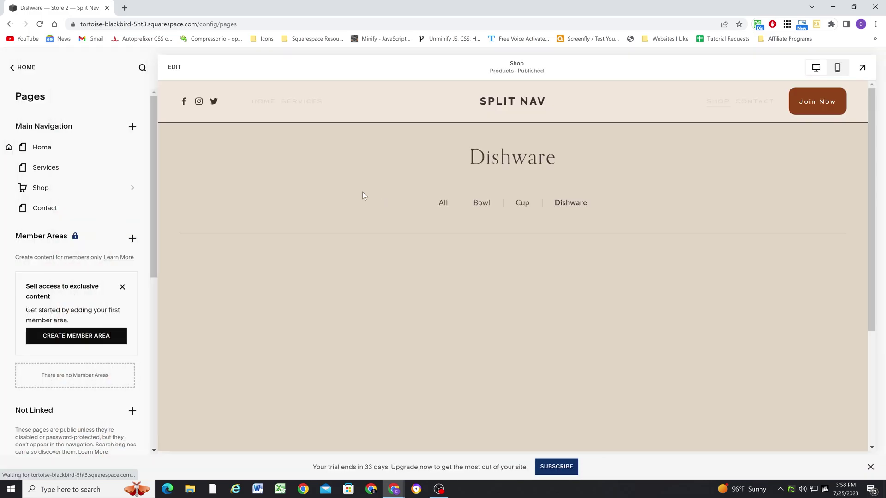